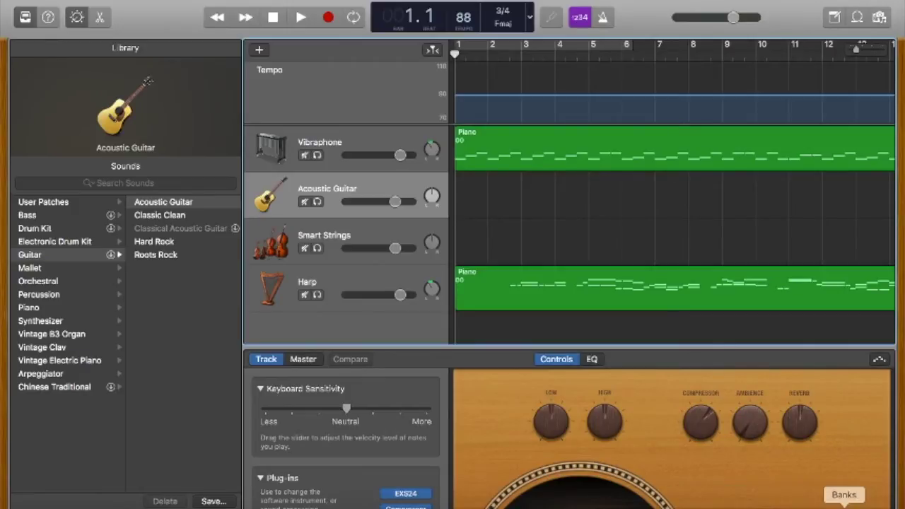
Switch to Finder and examine the Banks folder's soundfont files and its location inside Library and Sounds, finishing by minimizing the window.
click(849, 507)
click(367, 18)
click(367, 18)
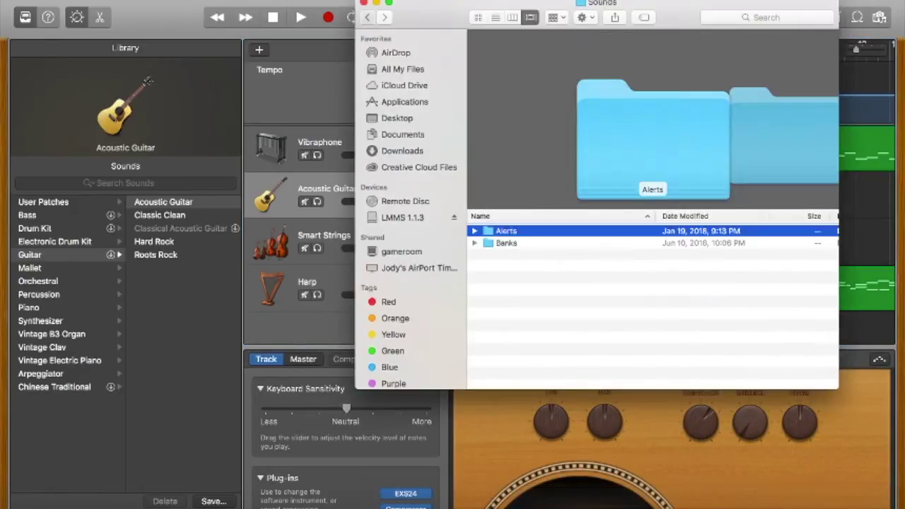
click(367, 17)
click(367, 17)
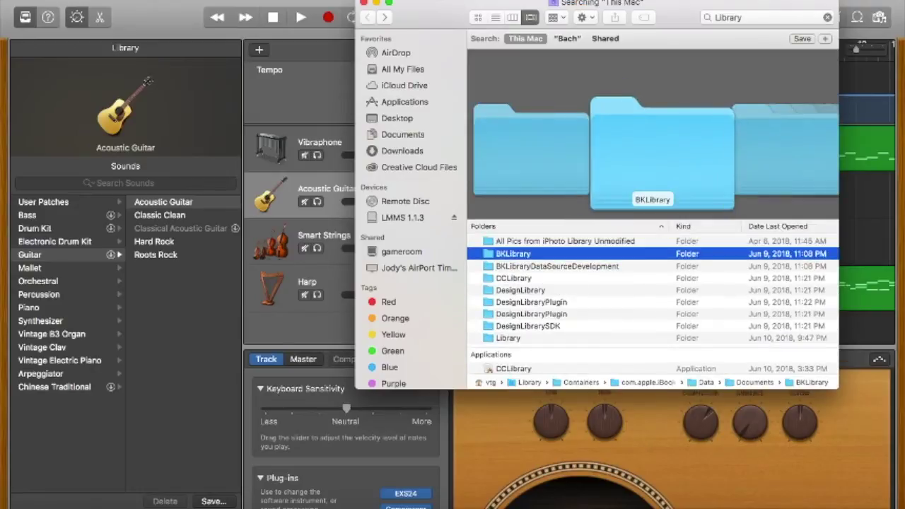
click(383, 17)
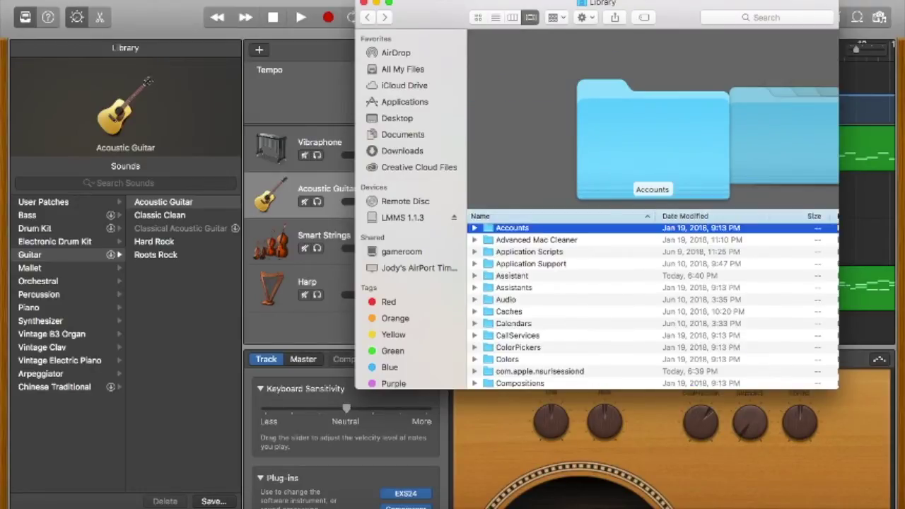
click(384, 17)
click(383, 17)
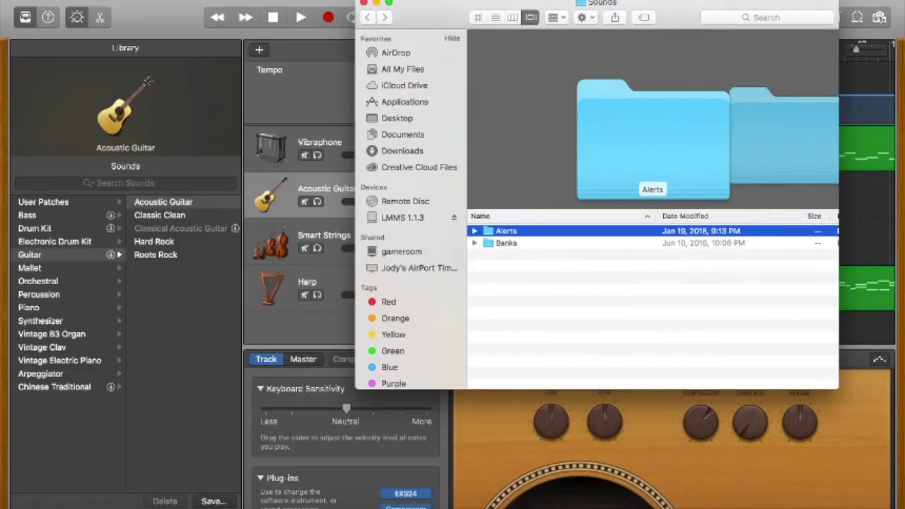
click(384, 17)
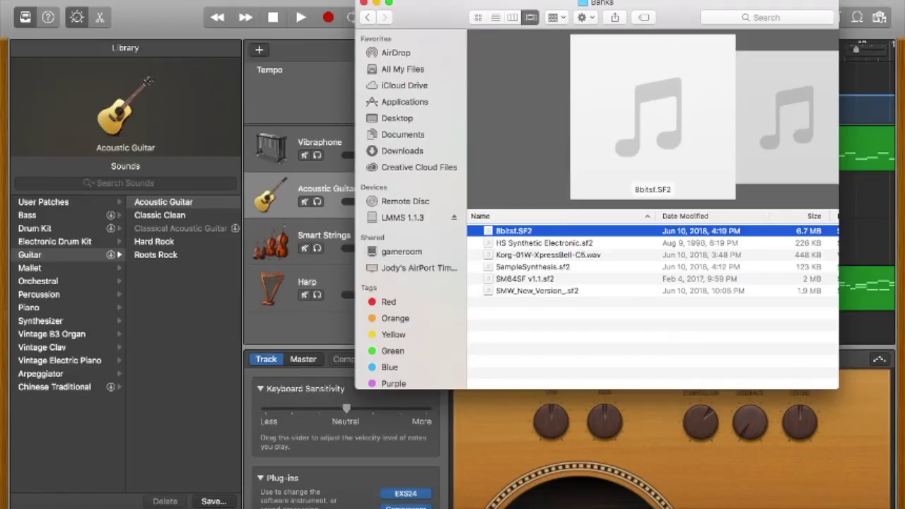
key(super+m)
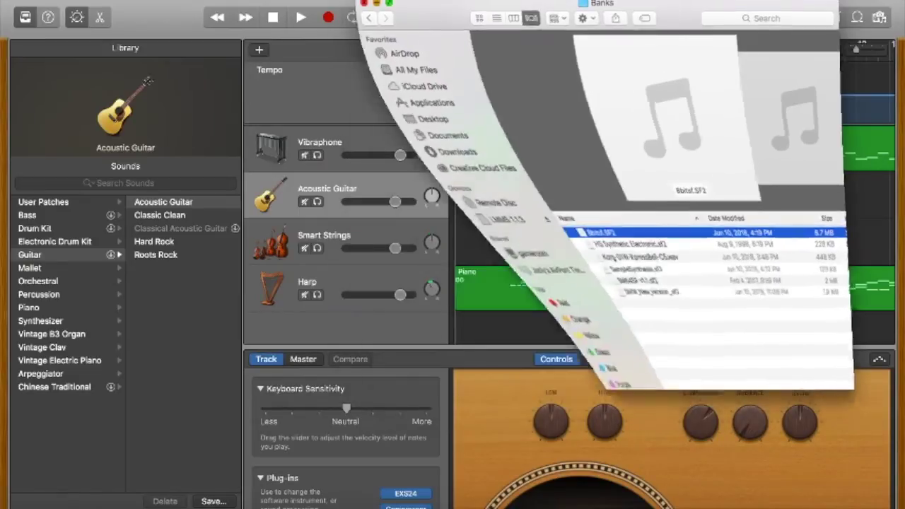
Replace the Vibraphone track's instrument plug-in with AUSampler in stereo.
click(320, 142)
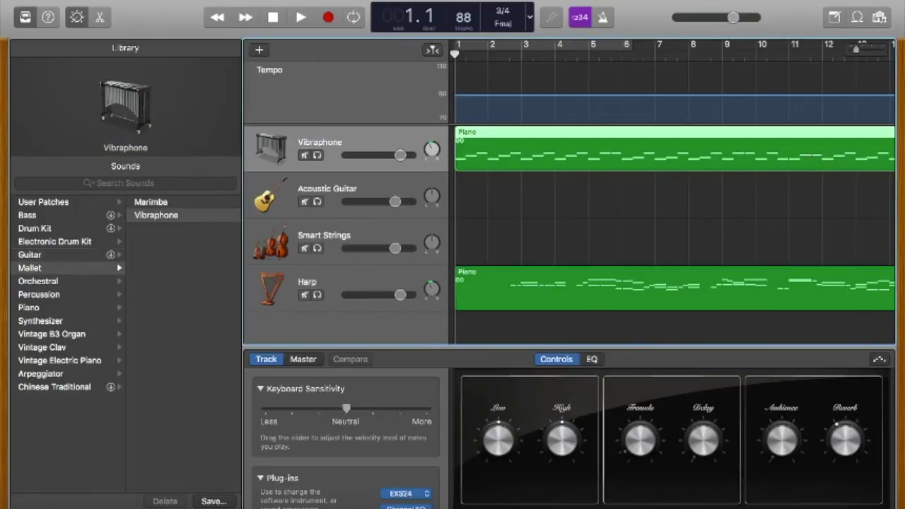
click(424, 493)
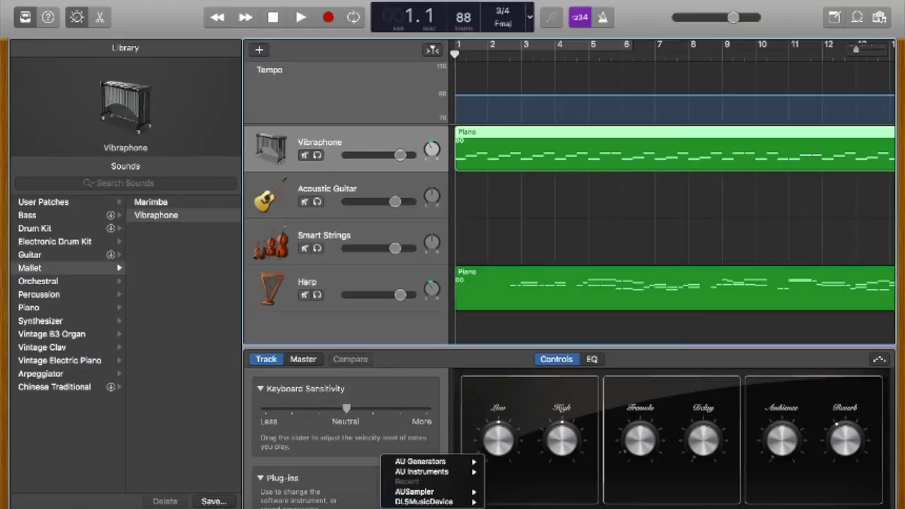
key(Escape)
click(410, 492)
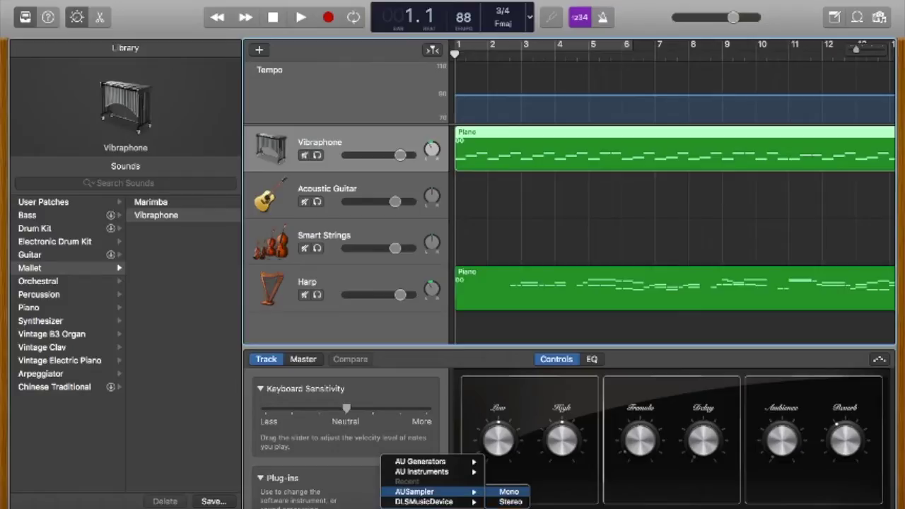
click(510, 501)
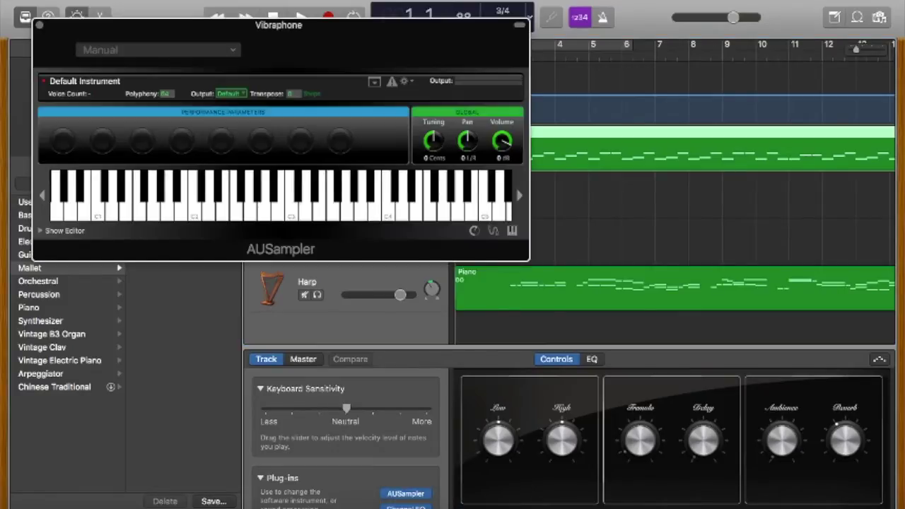
Start importing an instrument from a DLS file into the Vibraphone track's sampler and select SMW_New_Version_.sf2 in the Banks folder.
click(404, 80)
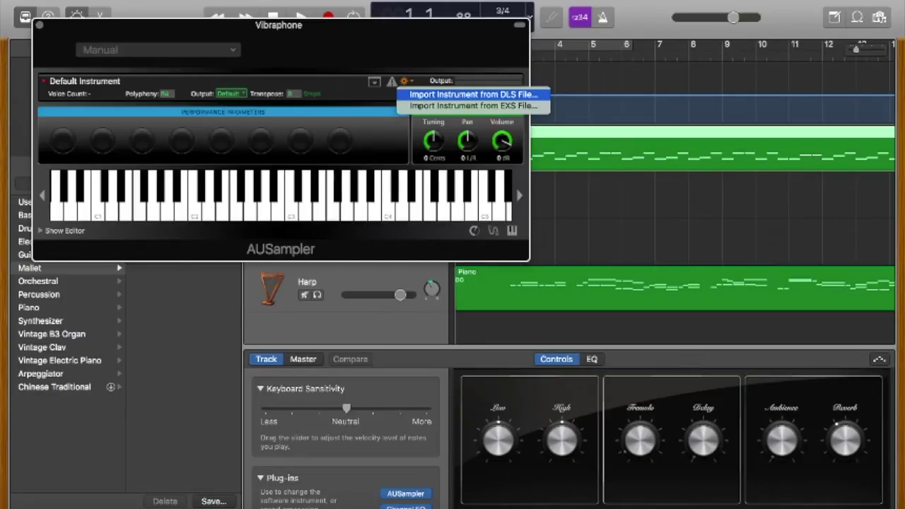
click(473, 94)
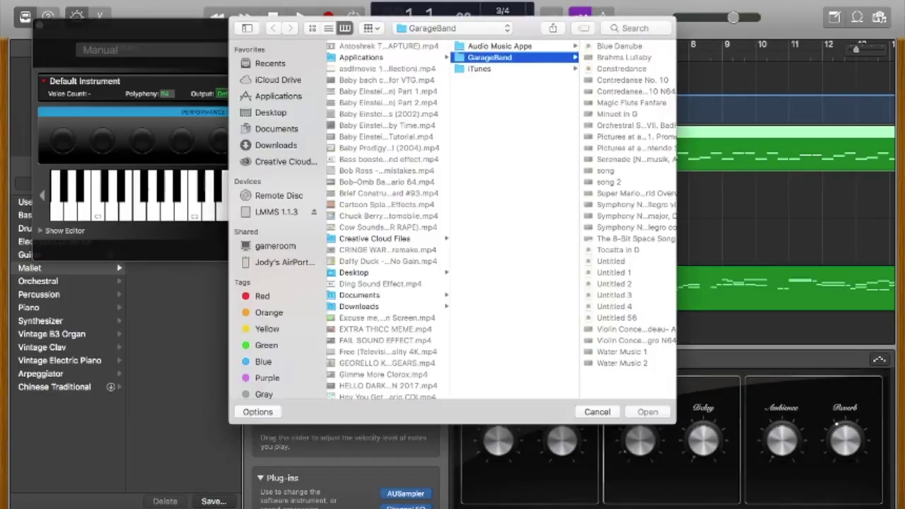
click(432, 28)
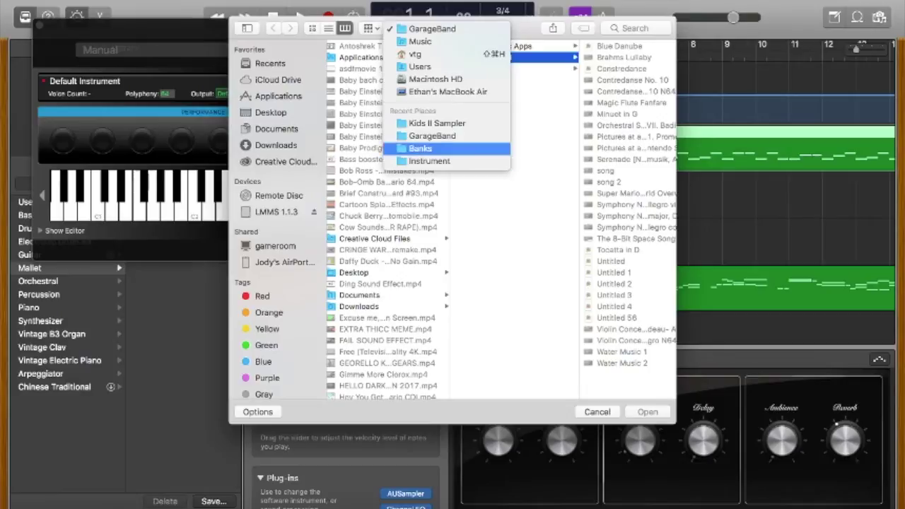
click(424, 91)
click(627, 92)
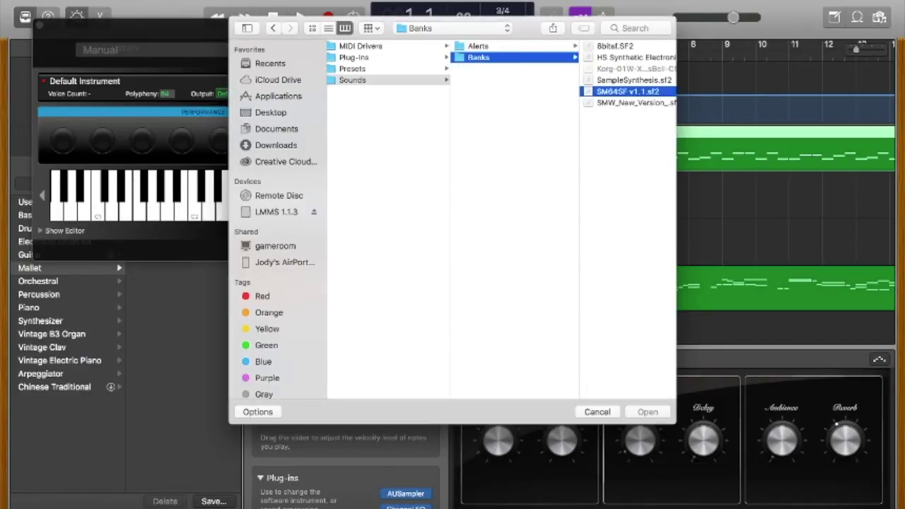
click(472, 79)
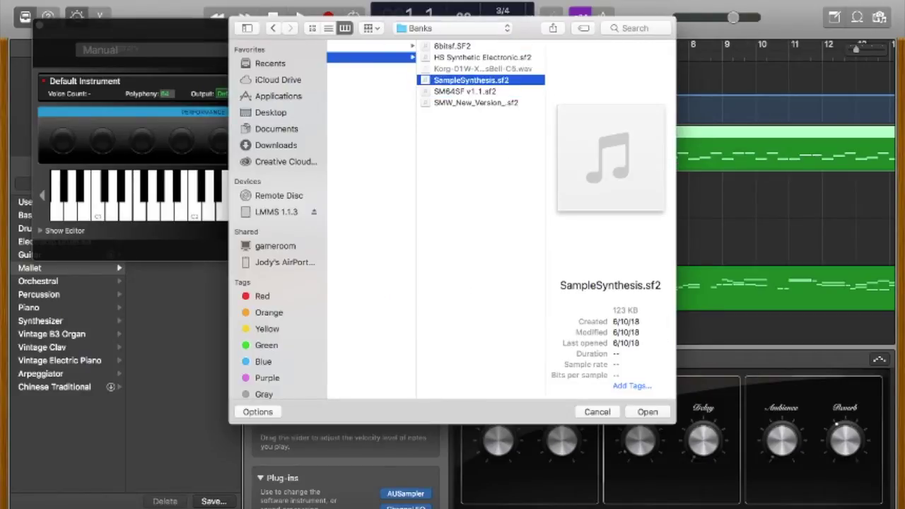
click(465, 91)
click(476, 102)
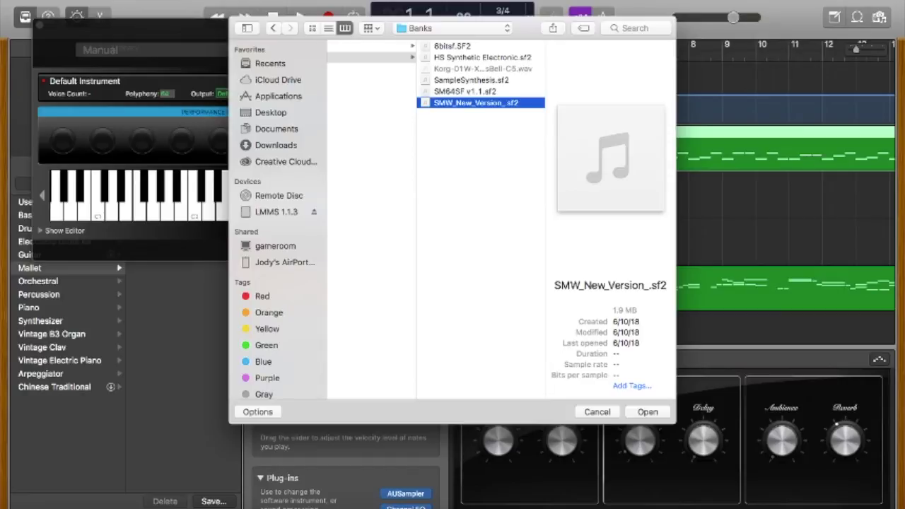
Import 007: Harp from Melodic Bank 00 into the Vibraphone track's sampler and reposition the sampler window.
click(489, 381)
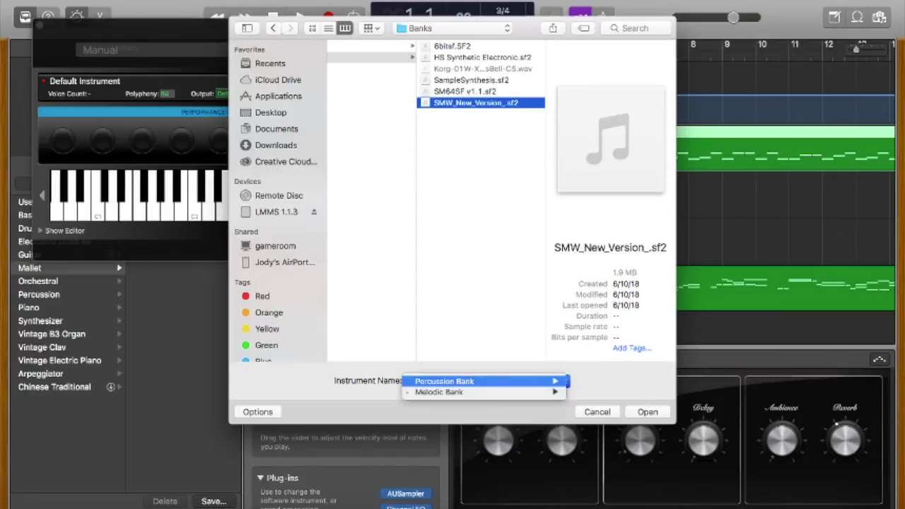
mouse_move(483, 381)
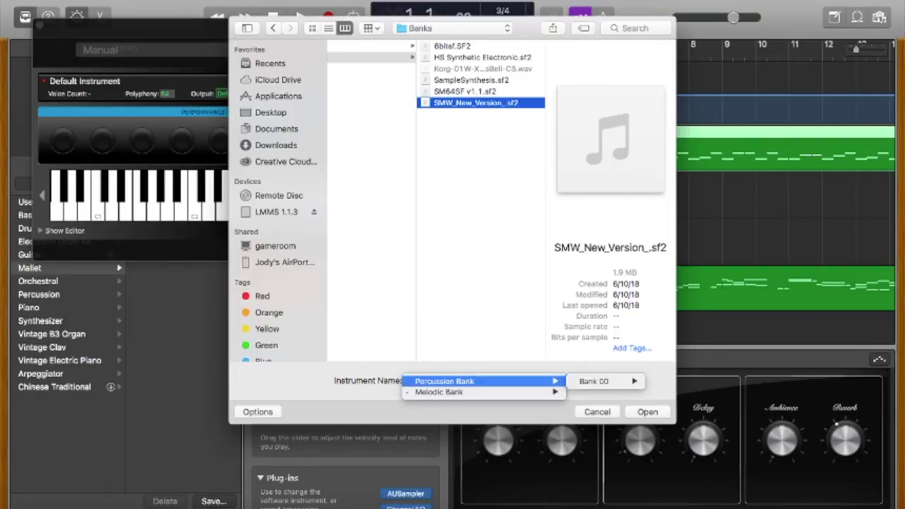
mouse_move(597, 391)
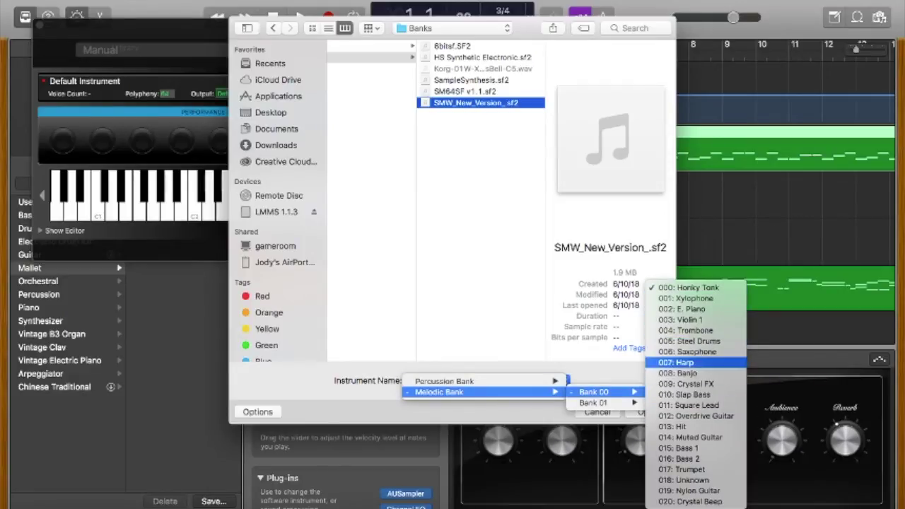
click(676, 362)
click(651, 412)
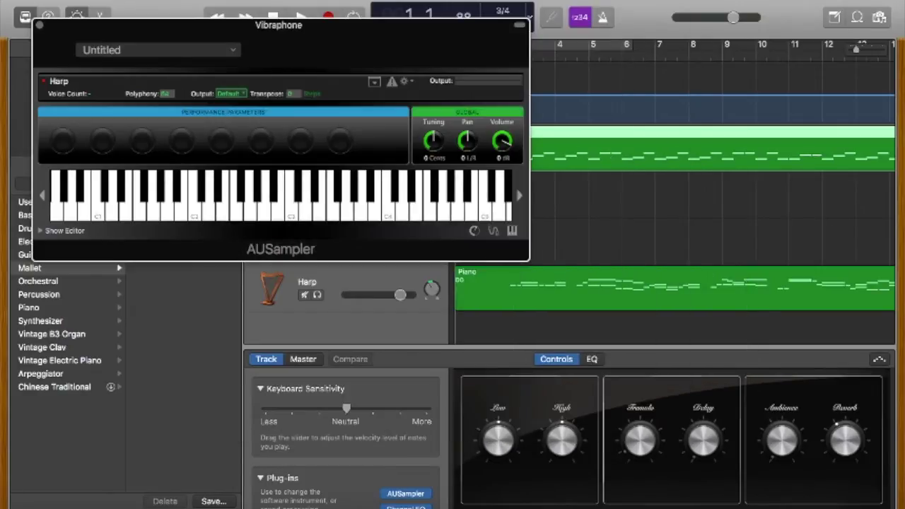
drag(279, 26, 409, 96)
click(130, 1)
click(152, 0)
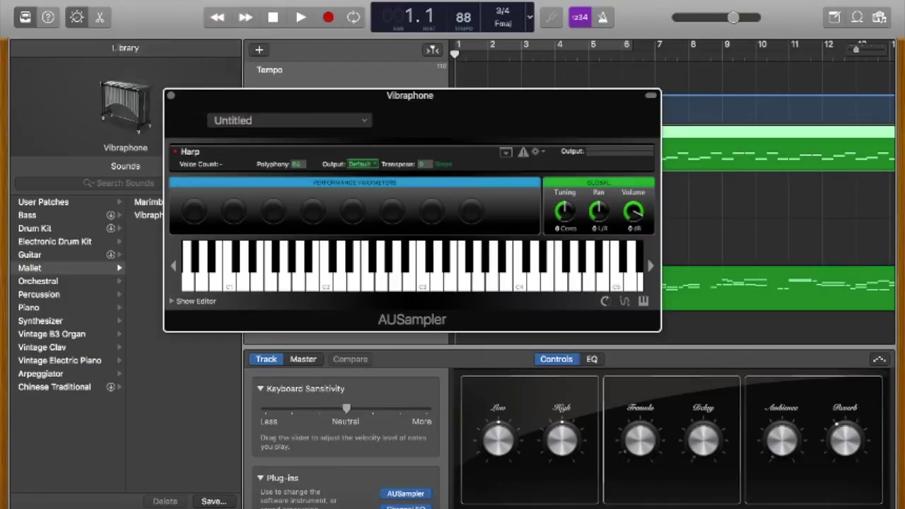
Replace the Harp track's instrument plug-in with AUSampler in stereo.
click(354, 236)
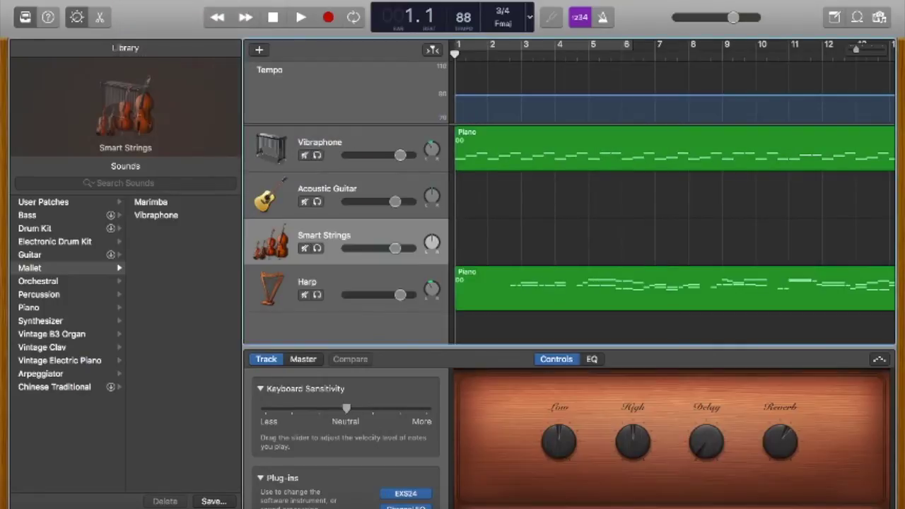
click(353, 283)
click(426, 494)
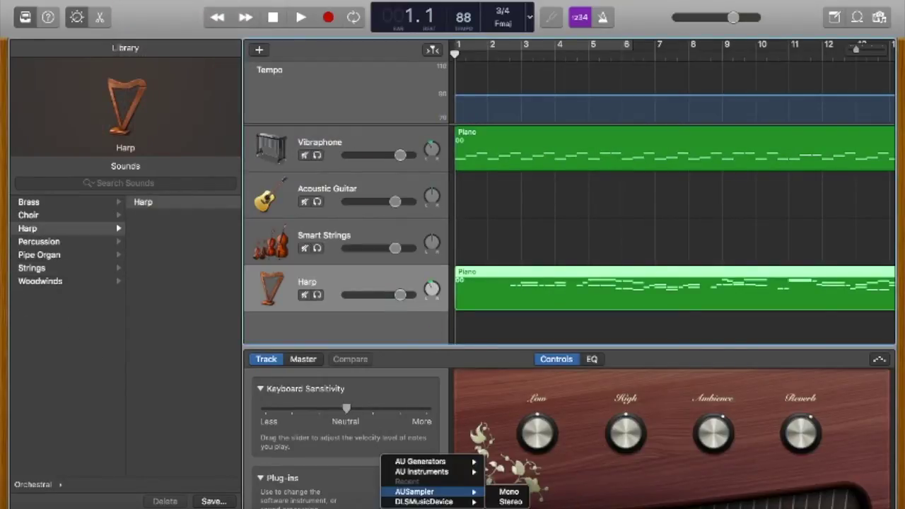
click(510, 501)
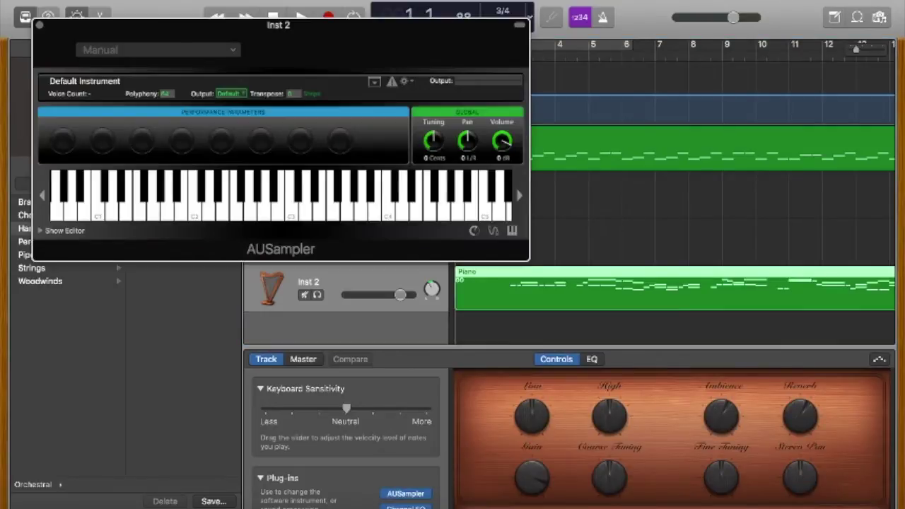
Start importing an instrument from a DLS file into the Harp track's sampler and select SMW_New_Version_.sf2 in the Banks folder.
click(405, 82)
click(472, 95)
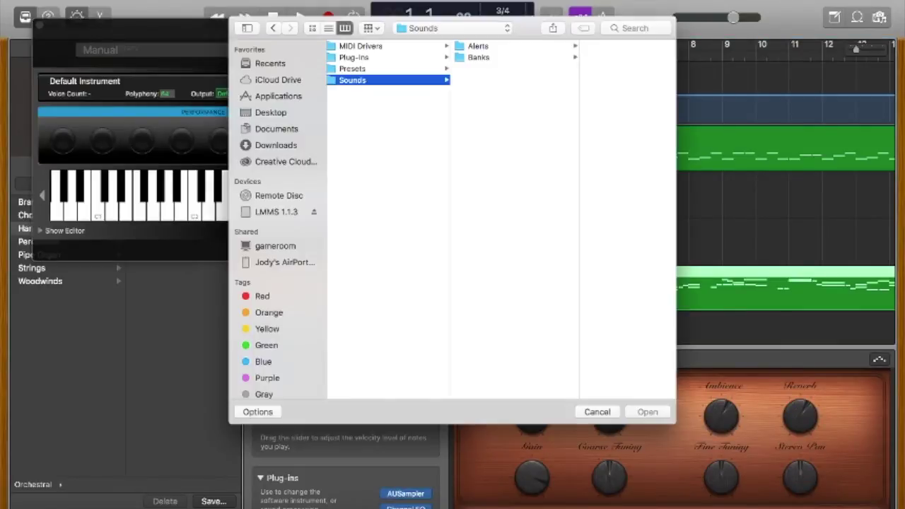
click(478, 57)
click(607, 102)
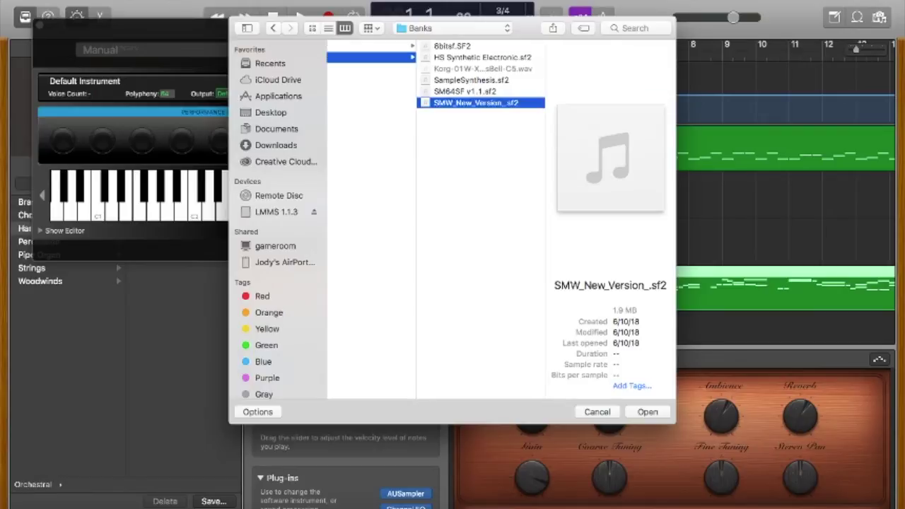
Show the import options and load 007: Harp from Melodic Bank 00 into the Harp track's sampler.
click(257, 411)
click(485, 381)
mouse_move(483, 393)
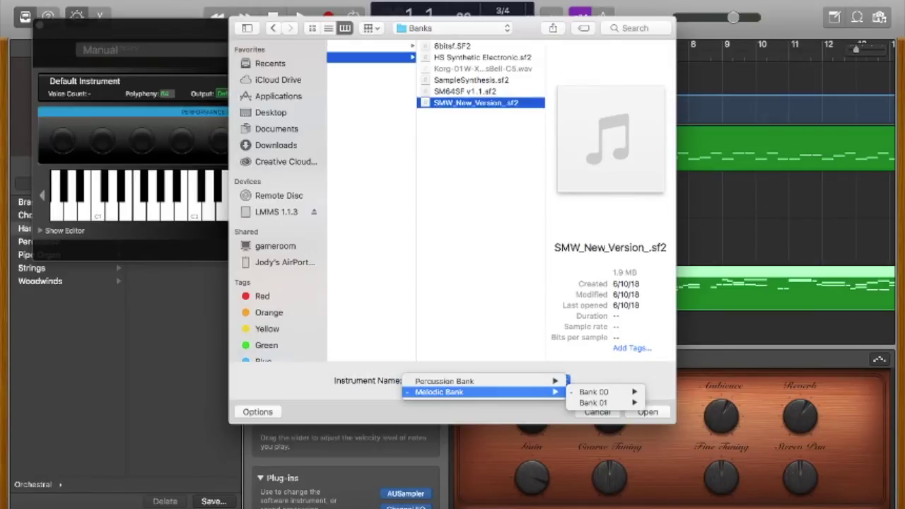
mouse_move(598, 403)
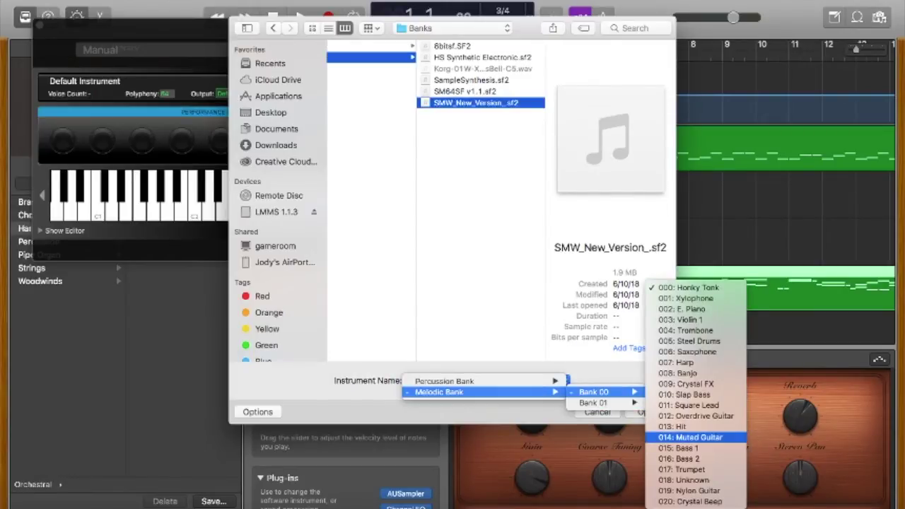
click(675, 362)
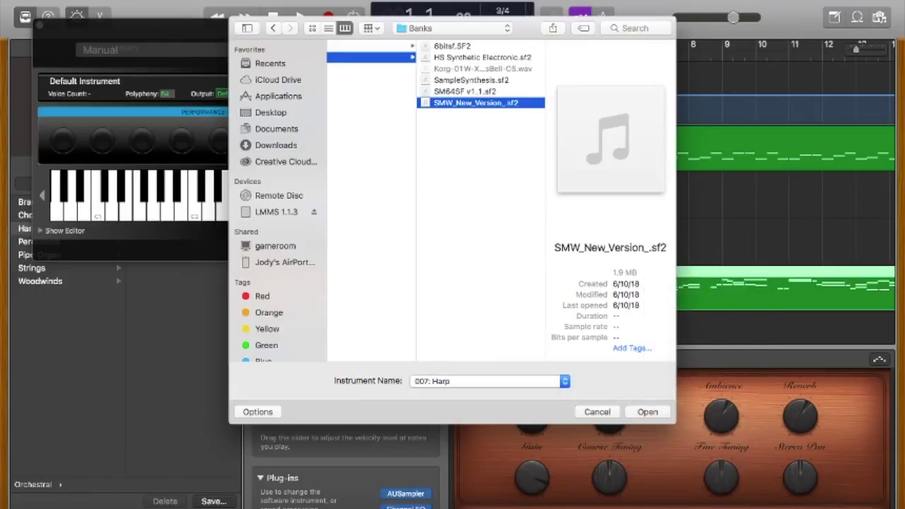
click(645, 412)
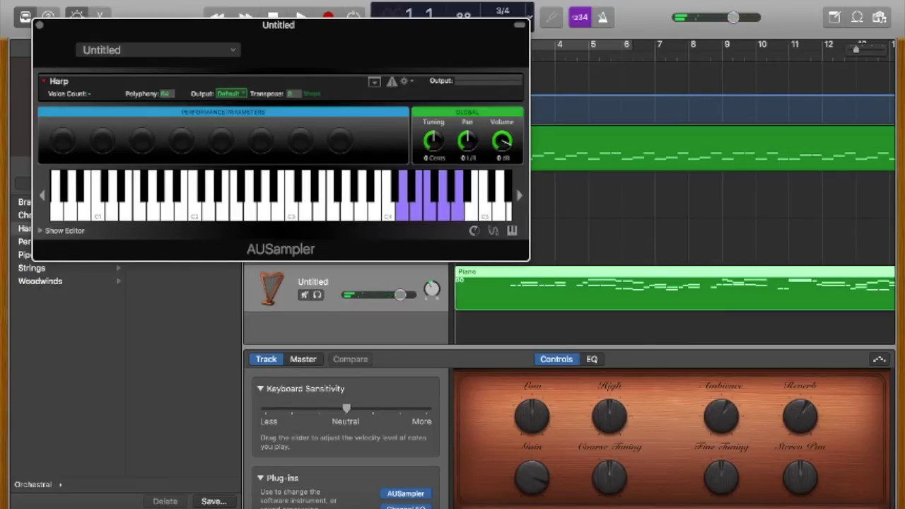
Move the sampler window clear of the tracks and play the song from bar 1 to about bar 10, returning the playhead to the start.
drag(279, 25, 522, 345)
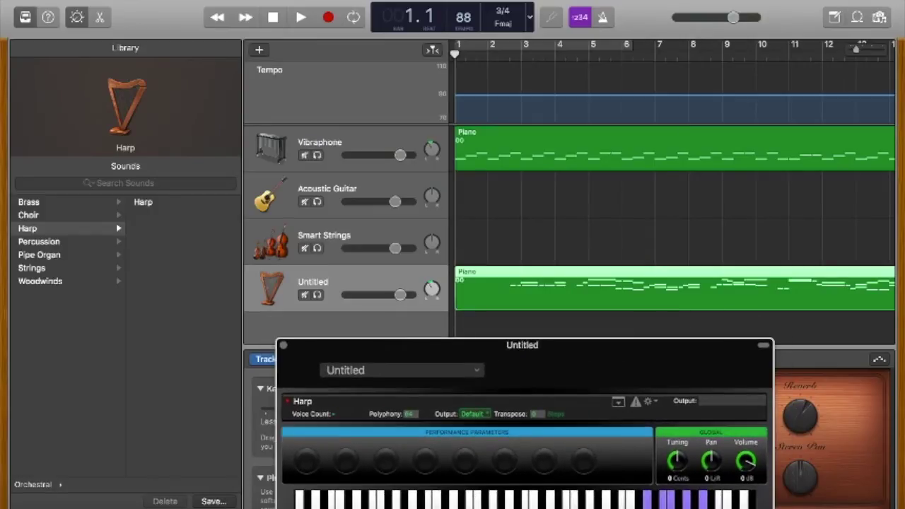
key(space)
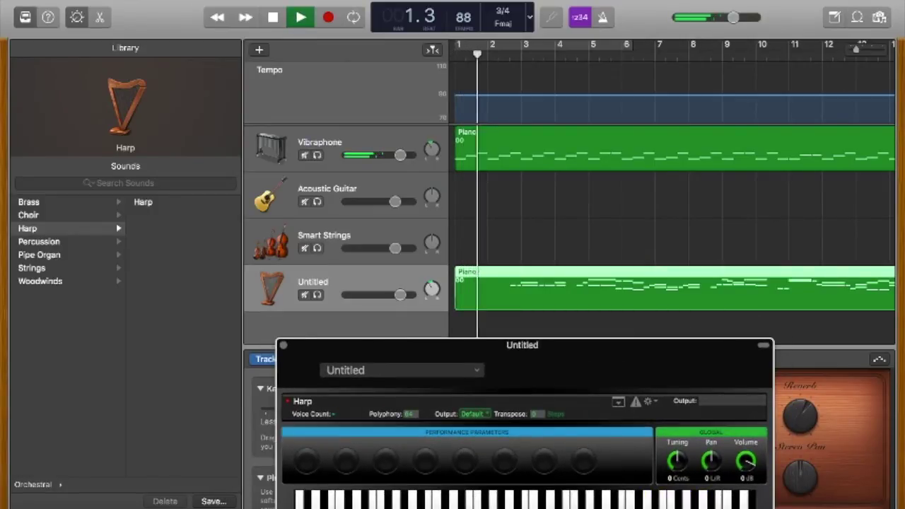
key(XF86AudioRaiseVolume)
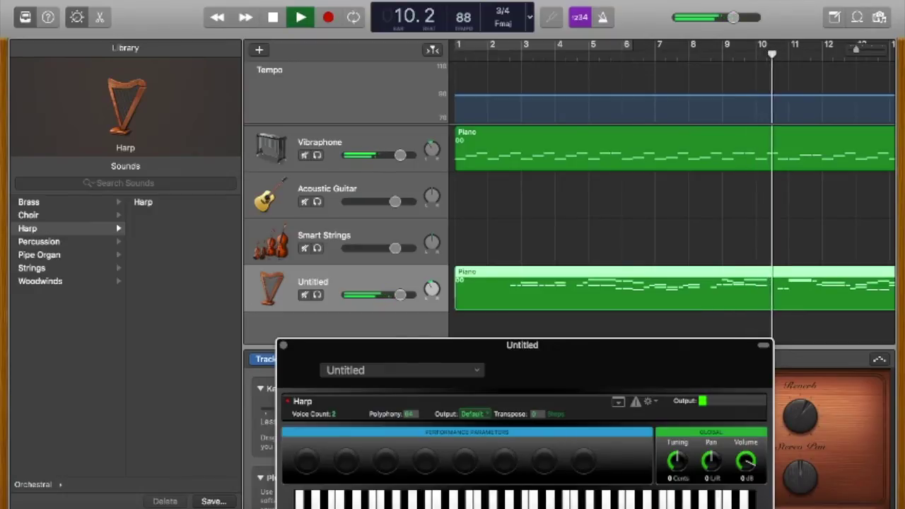
key(space)
drag(521, 345, 609, 288)
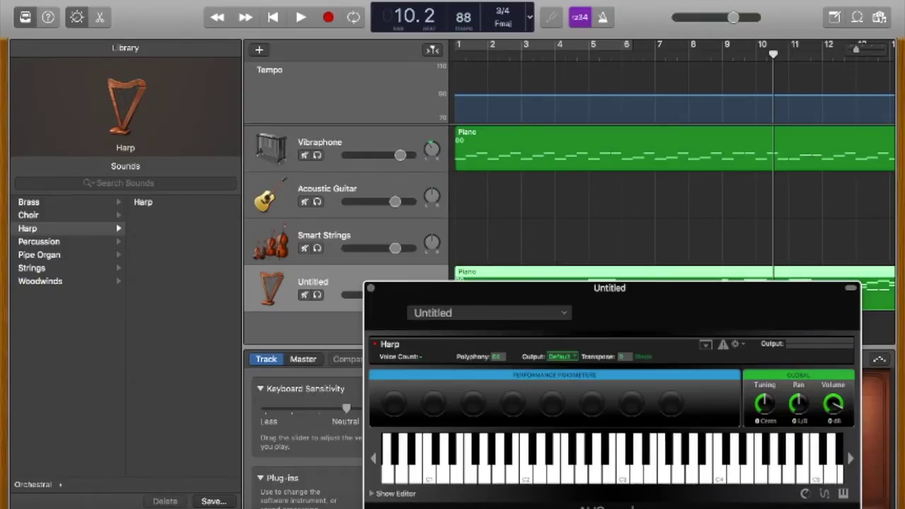
drag(773, 54, 455, 54)
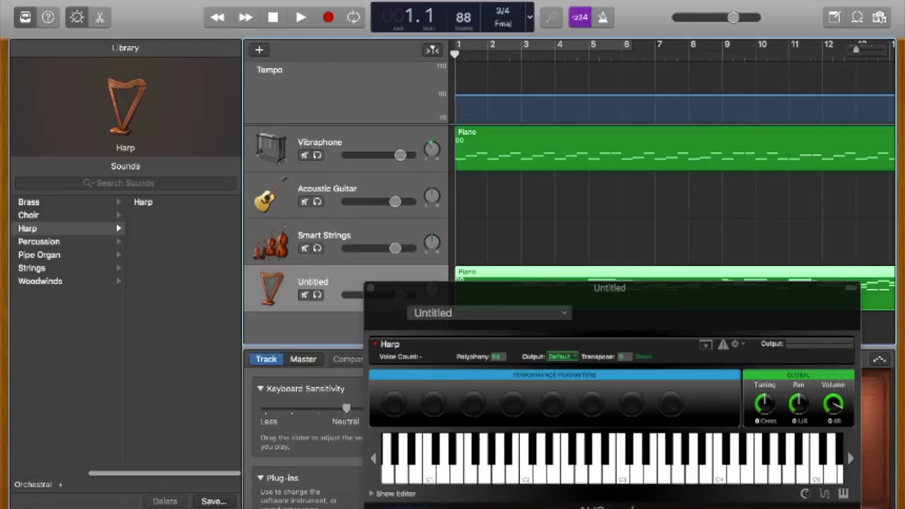
Save the harp track's instrument as a user patch named SMW Harp.
click(213, 501)
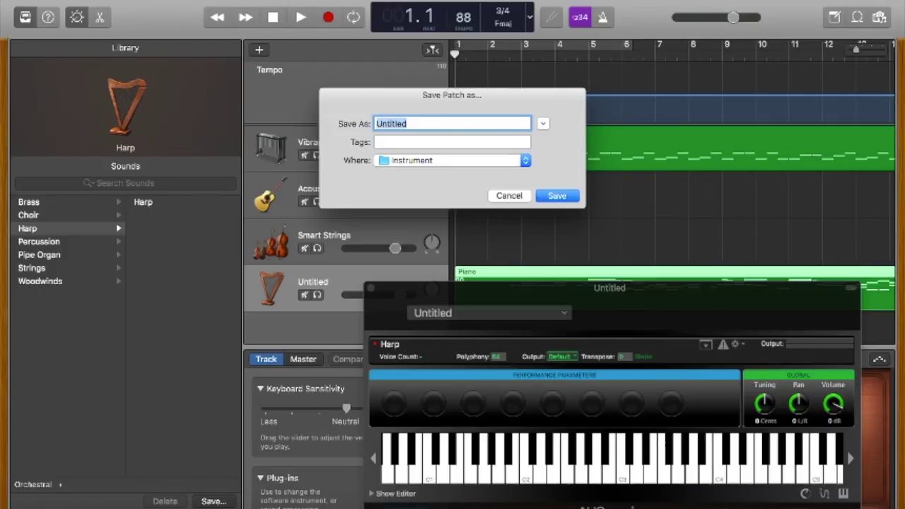
text(SMW Harp)
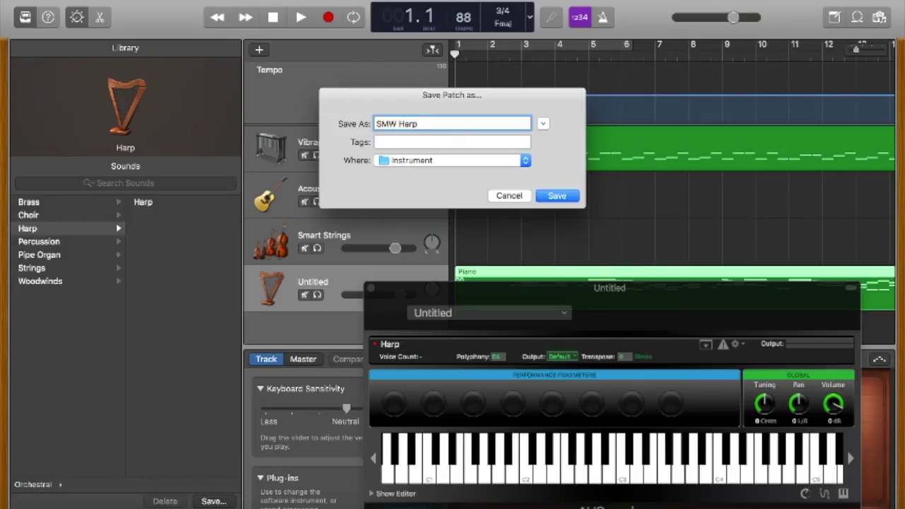
key(Return)
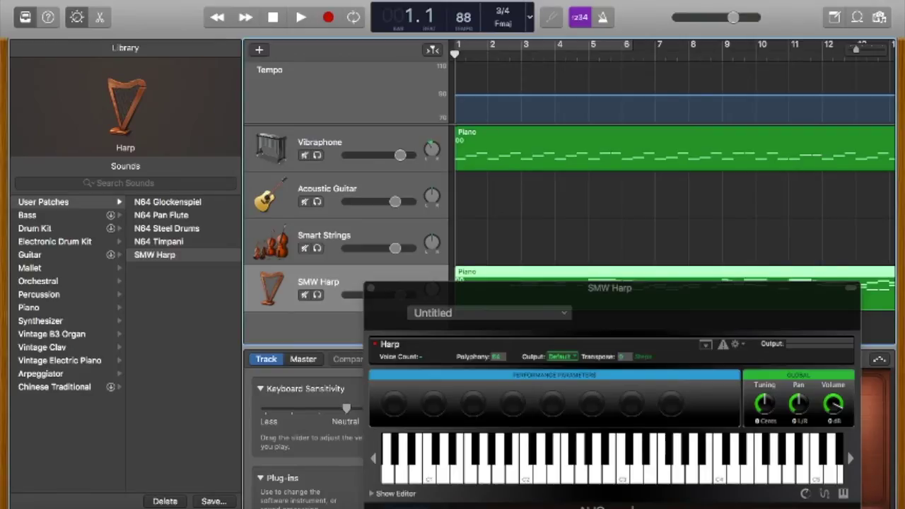
Apply the N64 Glockenspiel user patch to the Vibraphone track and deselect its region.
click(319, 142)
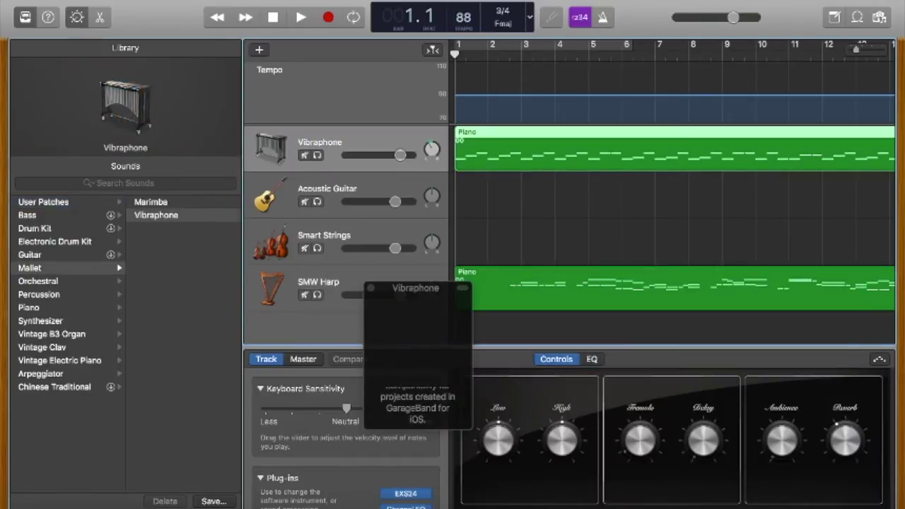
click(44, 203)
click(168, 202)
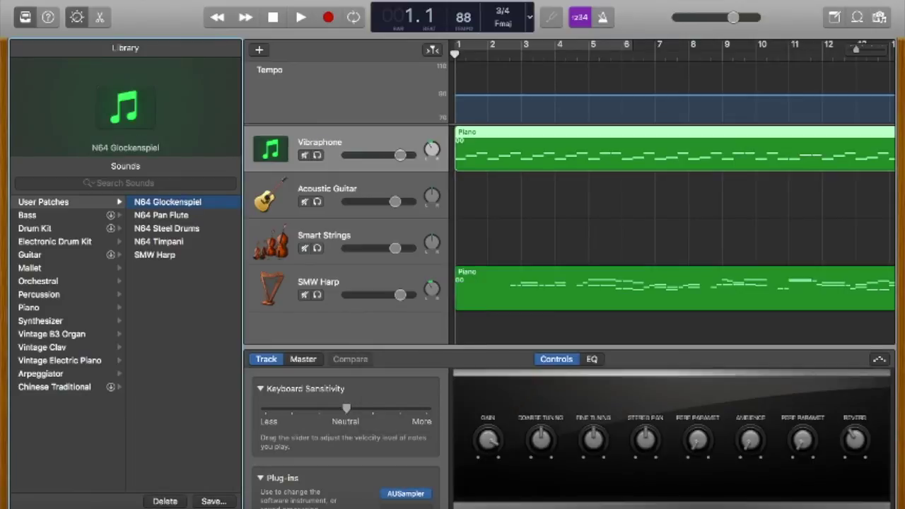
click(672, 219)
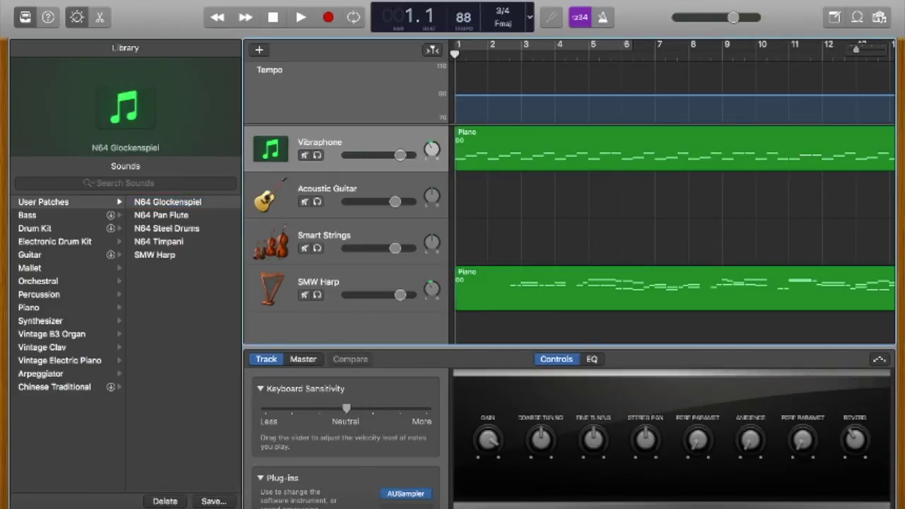
Bring back the Banks folder window in Finder and search the whole computer for "library".
click(860, 508)
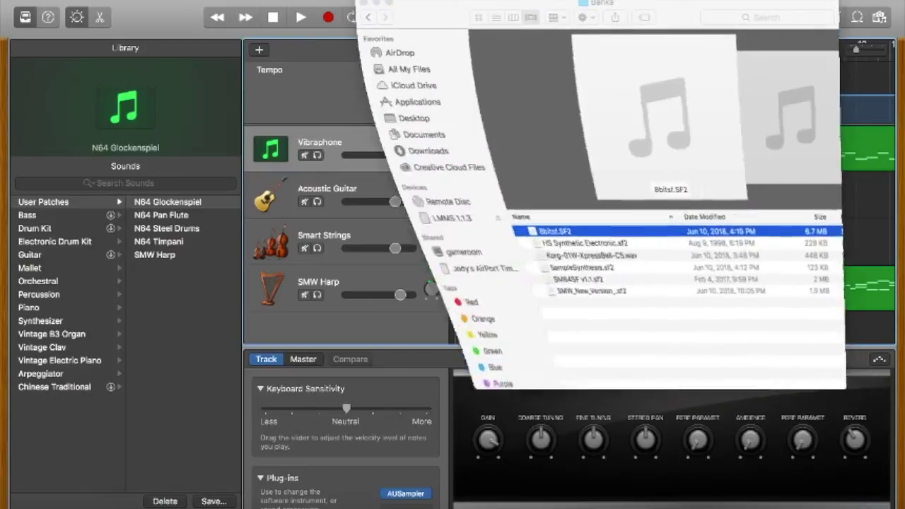
key(super+space)
text(libray)
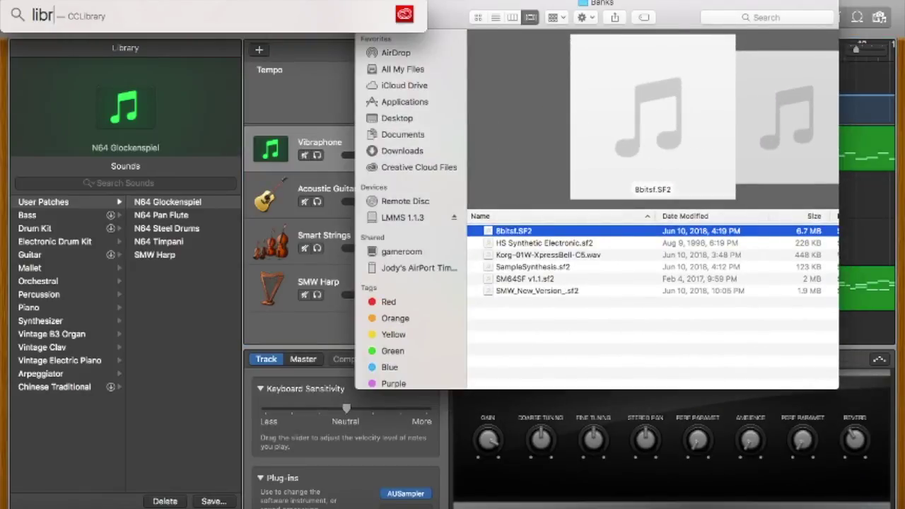
key(BackSpace)
key(BackSpace)
key(BackSpace)
text(raru)
key(BackSpace)
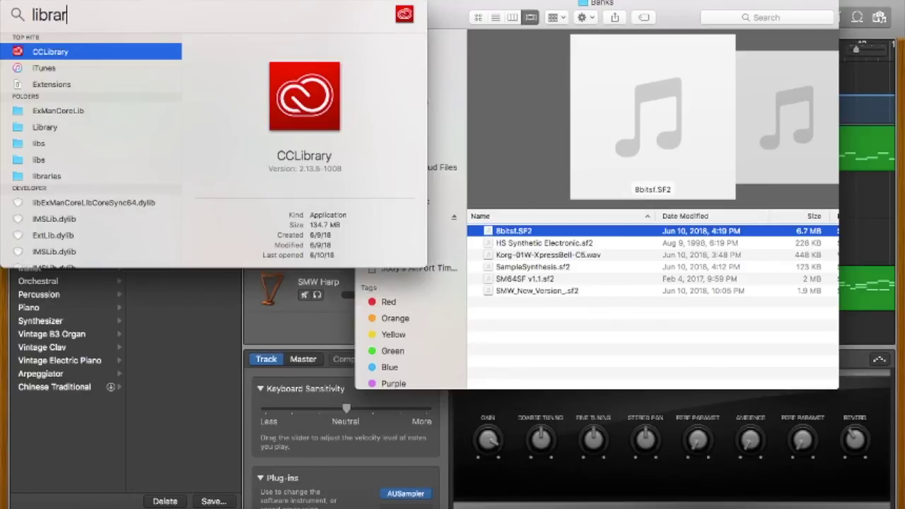
text(y)
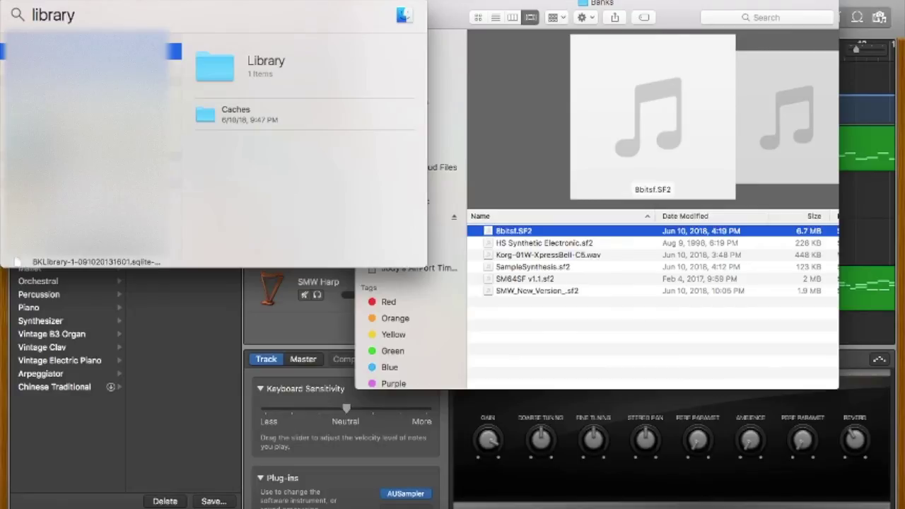
Go through the list of hits for "library" to its end and show all results in Finder.
key(Down)
key(Down)
key(Down)
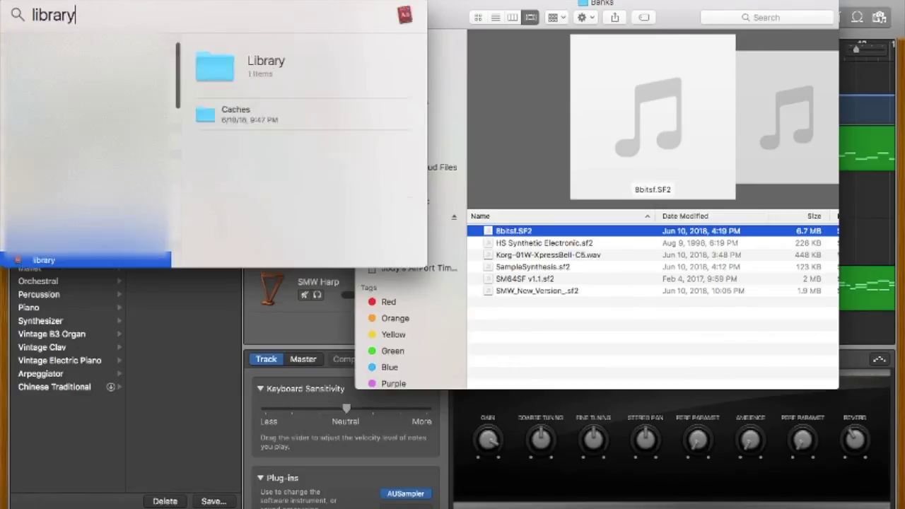
key(Down)
key(Down)
key(Down)
key(Down)
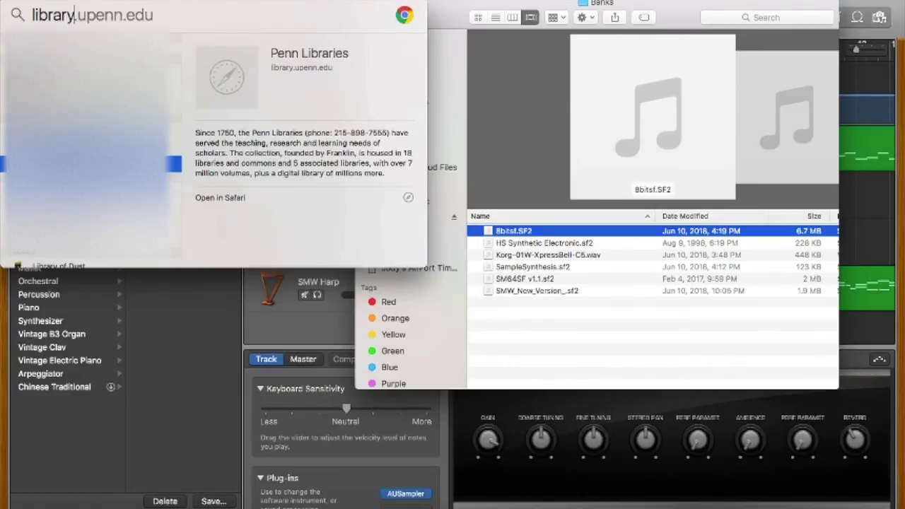
key(Down)
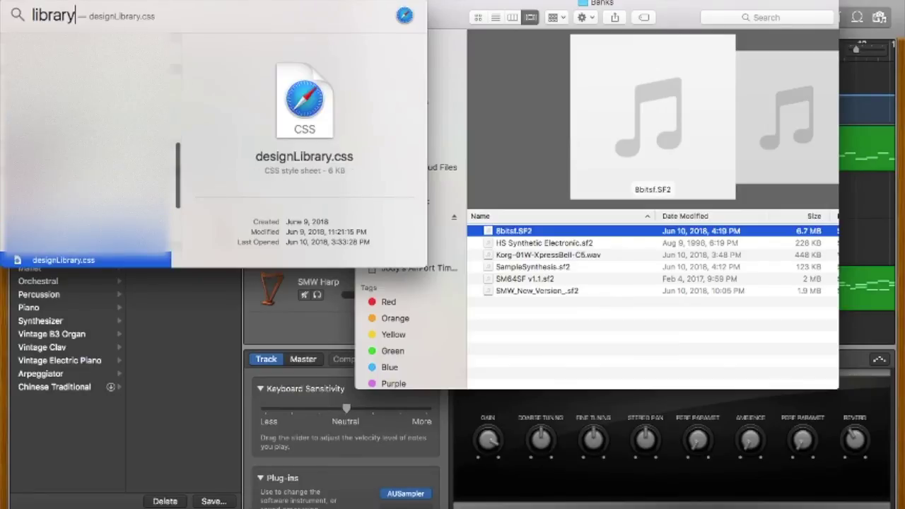
key(Down)
key(Down)
key(Down)
key(Down)
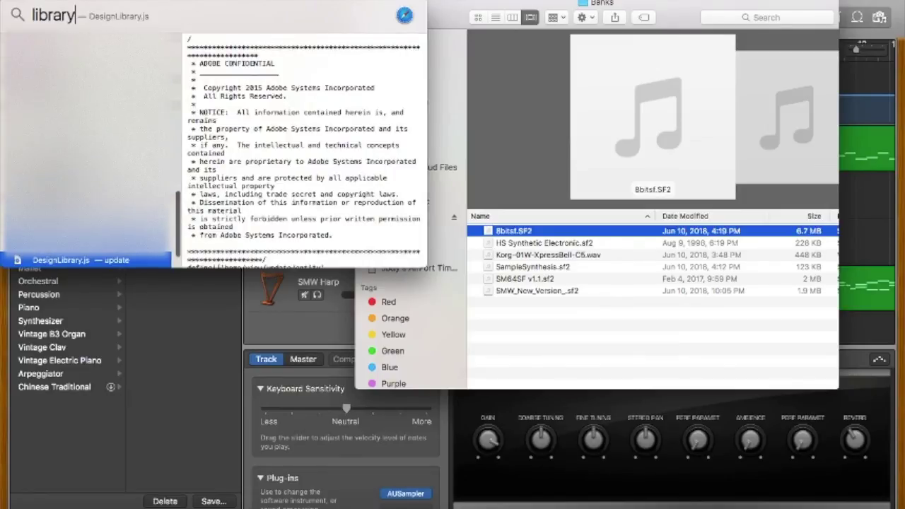
key(Return)
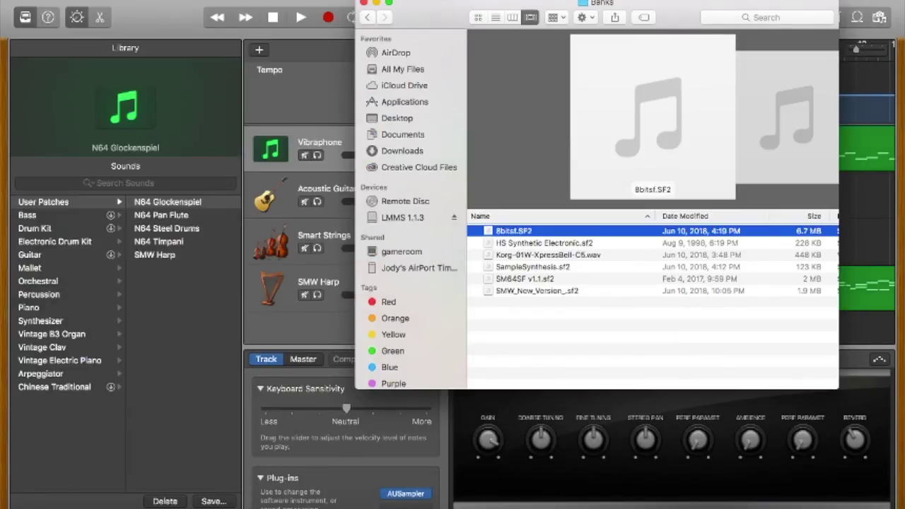
Move the results window aside, look through the results for the folder named Library and open it.
drag(537, 17, 215, 0)
key(Down)
key(Down)
key(Down)
key(Down)
key(Down)
key(Down)
key(Down)
key(Down)
key(Down)
key(Down)
key(Down)
key(Down)
key(Down)
key(Down)
key(Down)
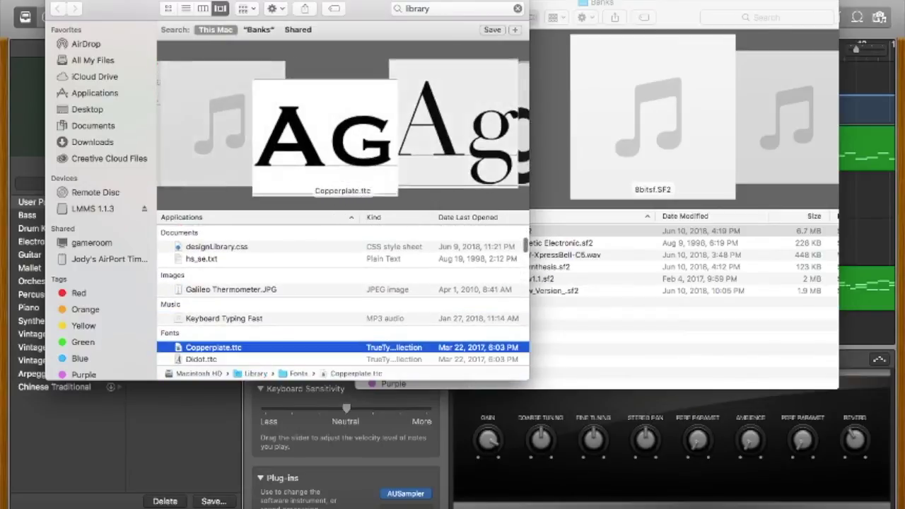
key(Up)
key(Up)
key(Up)
key(Up)
key(Up)
key(Up)
key(Up)
key(Up)
key(Up)
key(Up)
key(Down)
key(Down)
key(Down)
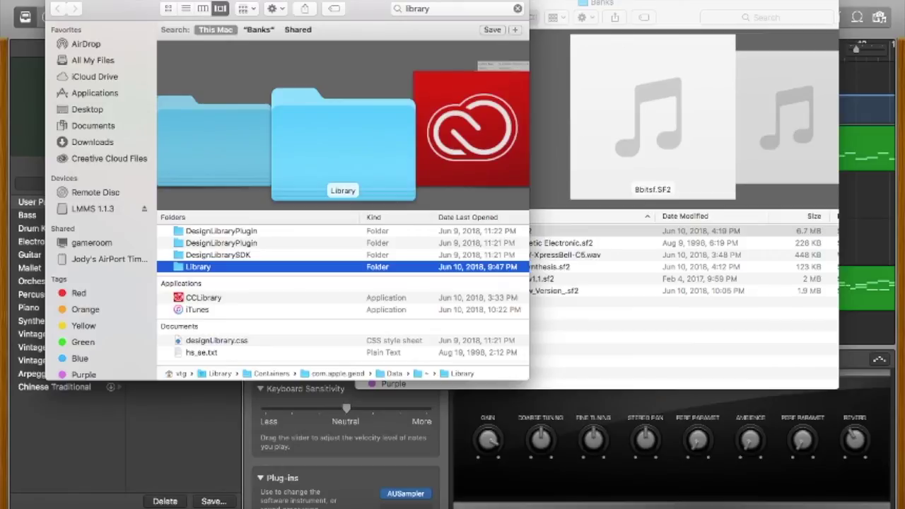
key(super+Down)
key(Up)
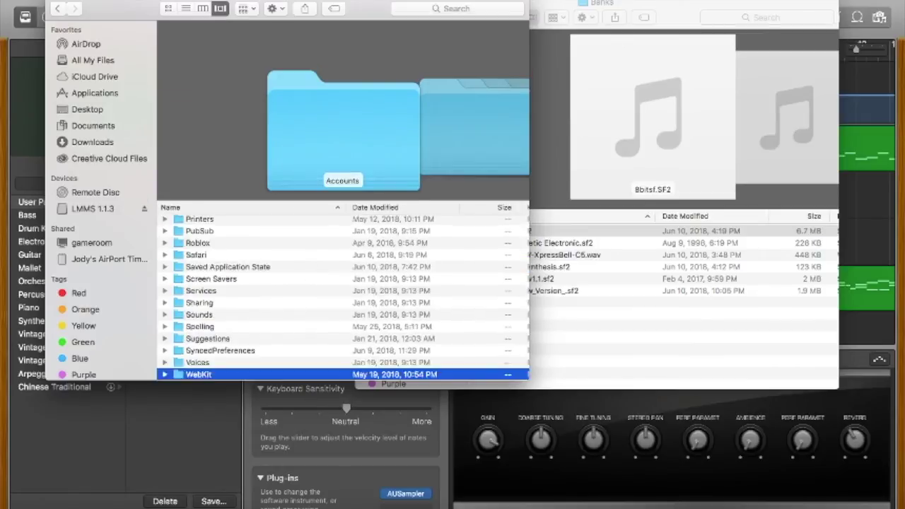
key(super+Down)
key(Down)
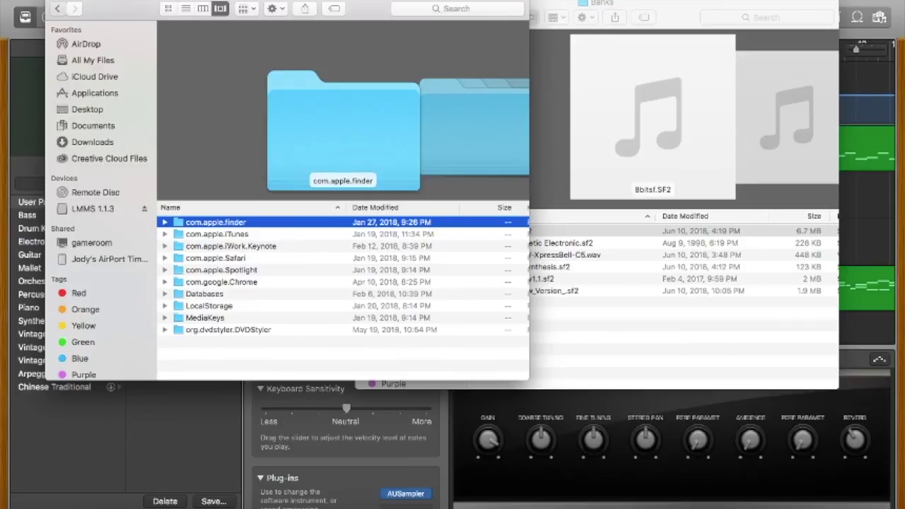
key(super+Up)
Go back to the beginning of the Library folder's list and open its Audio folder.
key(Up)
key(Up)
key(Up)
key(Up)
key(Up)
key(Up)
key(Up)
key(Up)
key(Up)
key(Up)
key(Up)
key(Up)
key(Up)
key(Up)
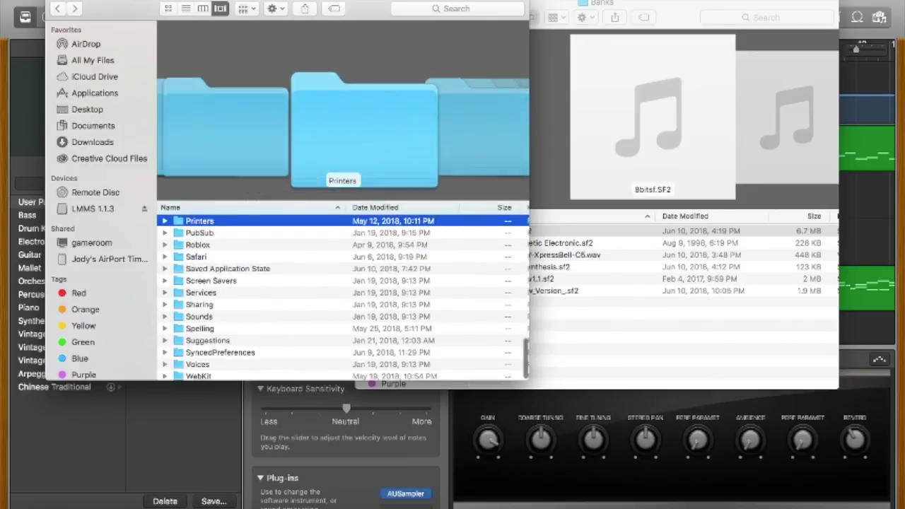
key(Up)
key(Up)
key(Up)
key(Up)
key(Up)
key(Up)
key(Up)
key(Up)
key(Up)
key(Up)
key(Up)
key(Up)
key(Up)
key(Up)
key(Up)
key(Up)
key(Up)
key(Up)
key(Up)
key(Up)
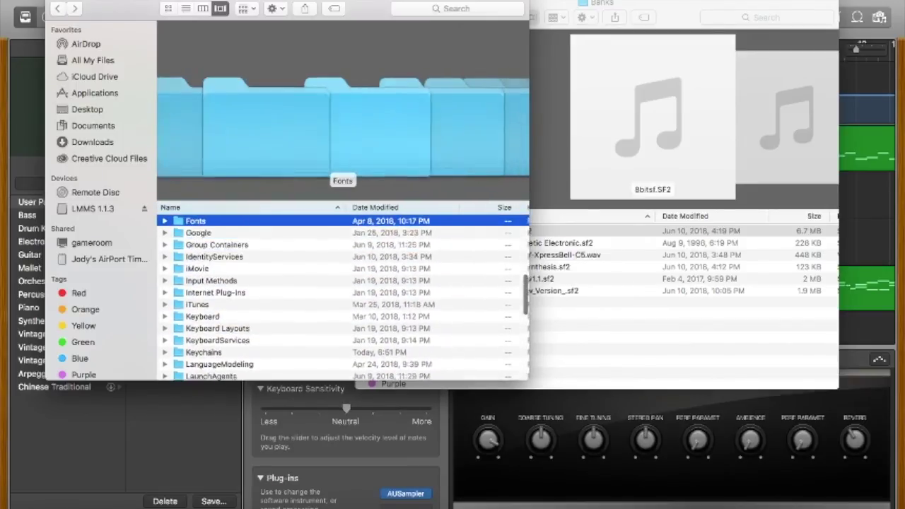
key(Up)
key(Up)
key(Up)
key(Up)
key(Up)
key(Up)
key(Up)
key(Up)
key(Up)
key(Up)
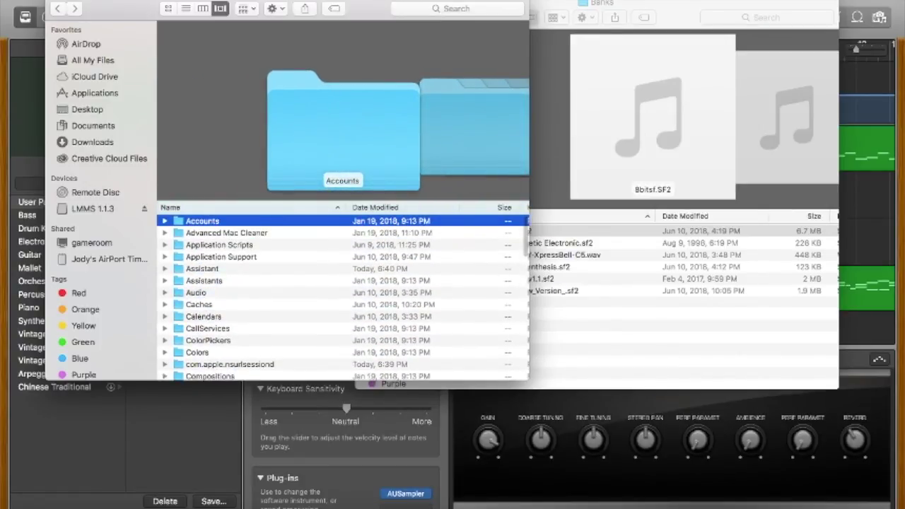
drag(287, 1, 353, 1)
key(Down)
key(Down)
key(Down)
key(Down)
key(Down)
key(Down)
key(super+Down)
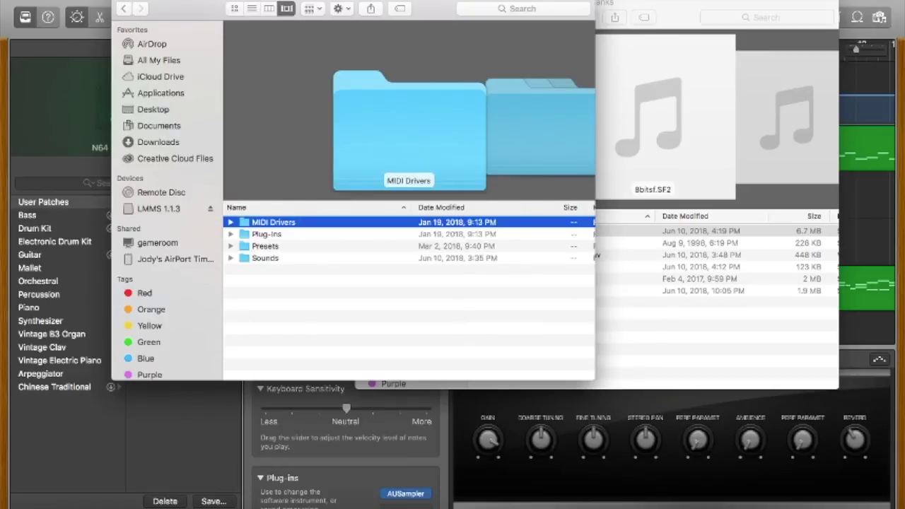
Open the Sounds folder inside Audio and the Banks folder within it to show the soundfont files.
key(Down)
key(Down)
key(Down)
key(super+Down)
key(Down)
key(super+Down)
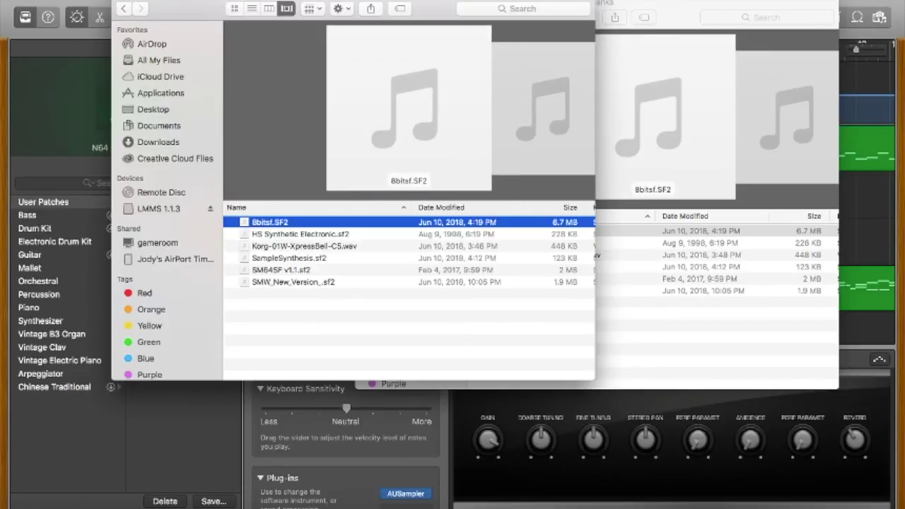
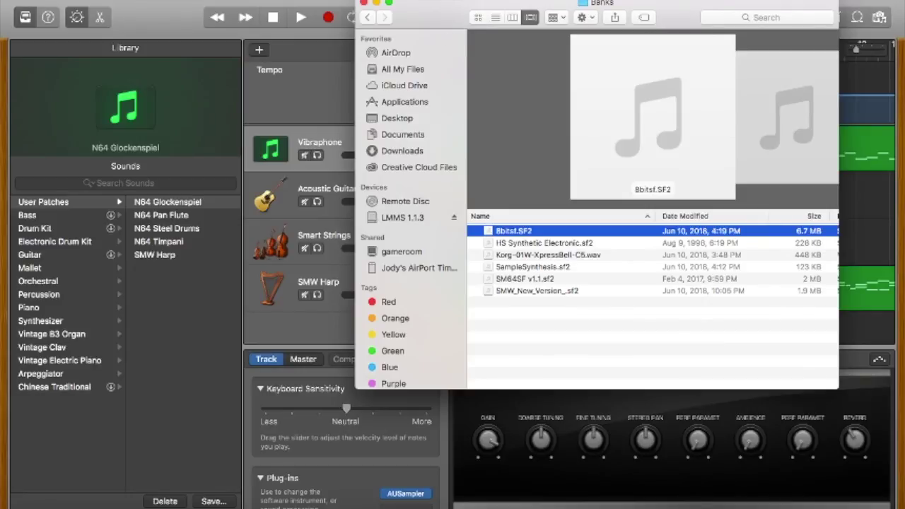
Move the remaining Banks folder window aside and minimise it to reveal the GarageBand project.
drag(537, 5, 377, 1)
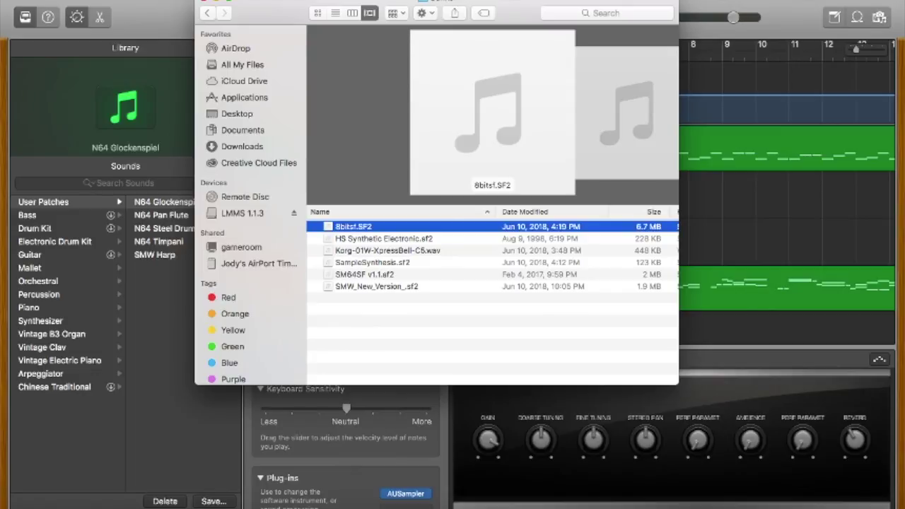
key(super+m)
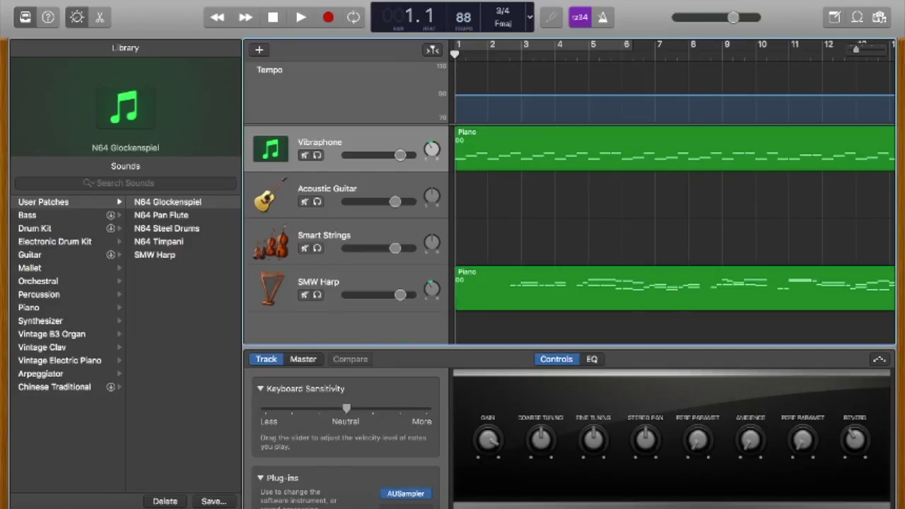
click(449, 507)
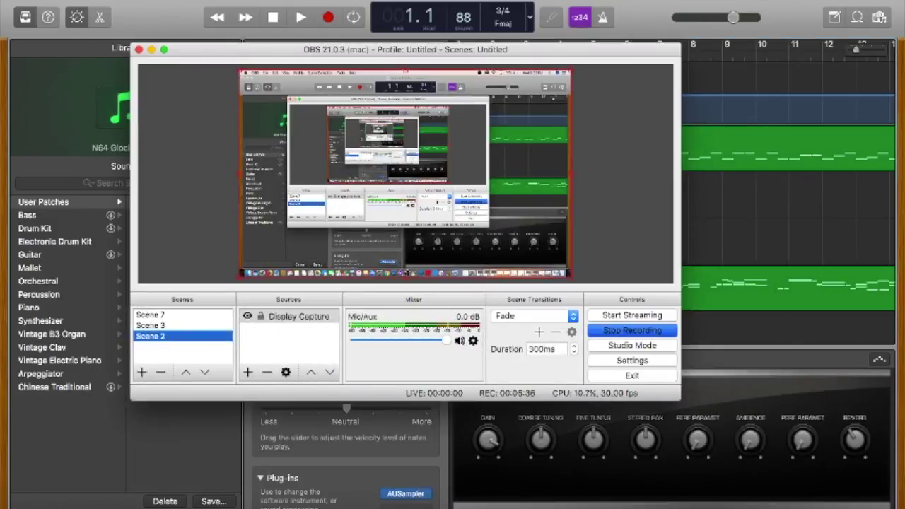